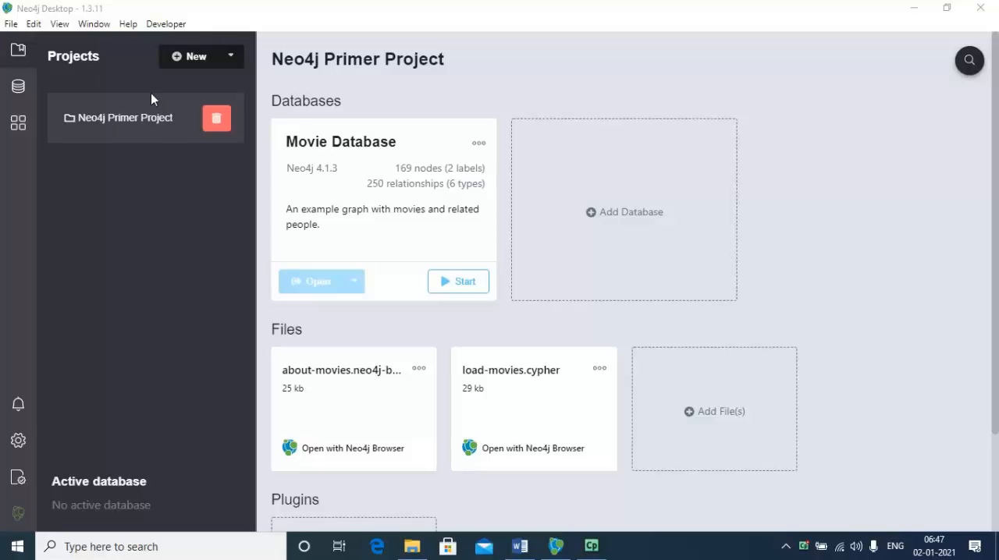
Examine the Movie Database's details, logs, settings, available upgrades, administration options and plugin list.
{"action": "left_click", "coordinate": [17, 87]}
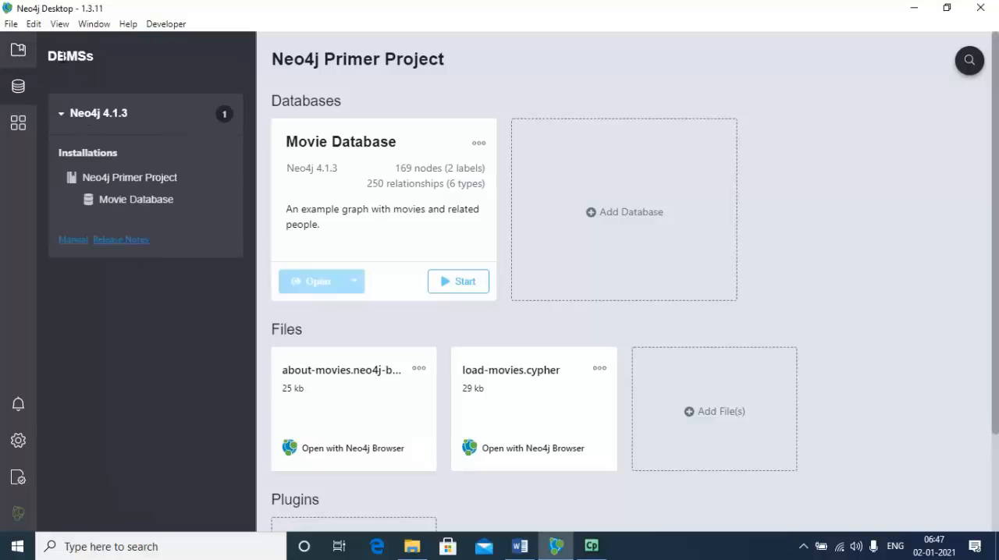
{"action": "mouse_move", "coordinate": [225, 110]}
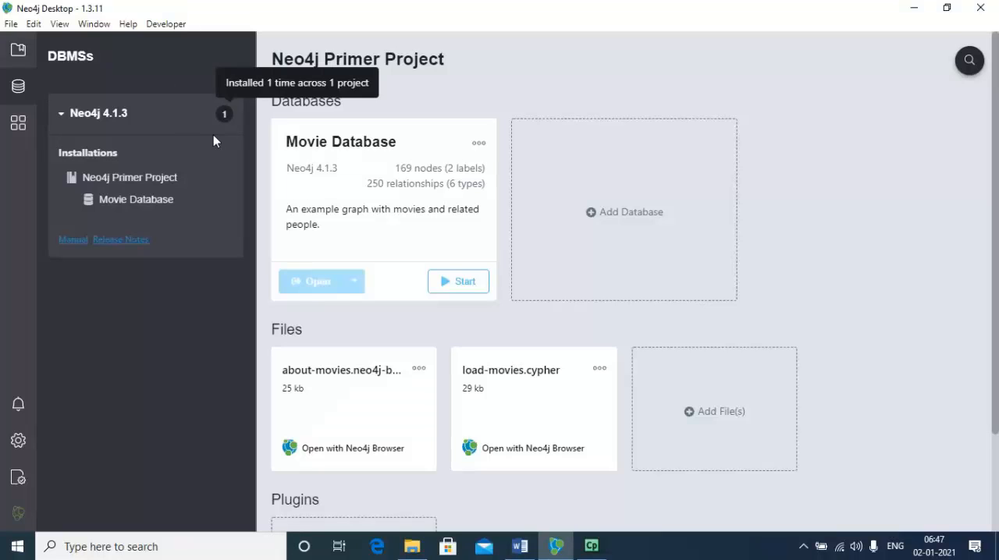
{"action": "left_click", "coordinate": [137, 205]}
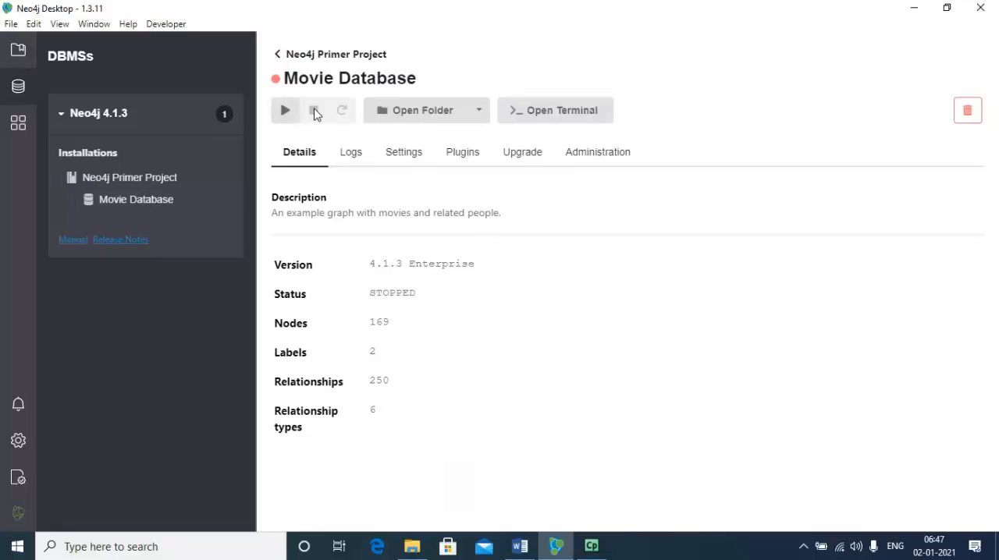
{"action": "left_click", "coordinate": [355, 156]}
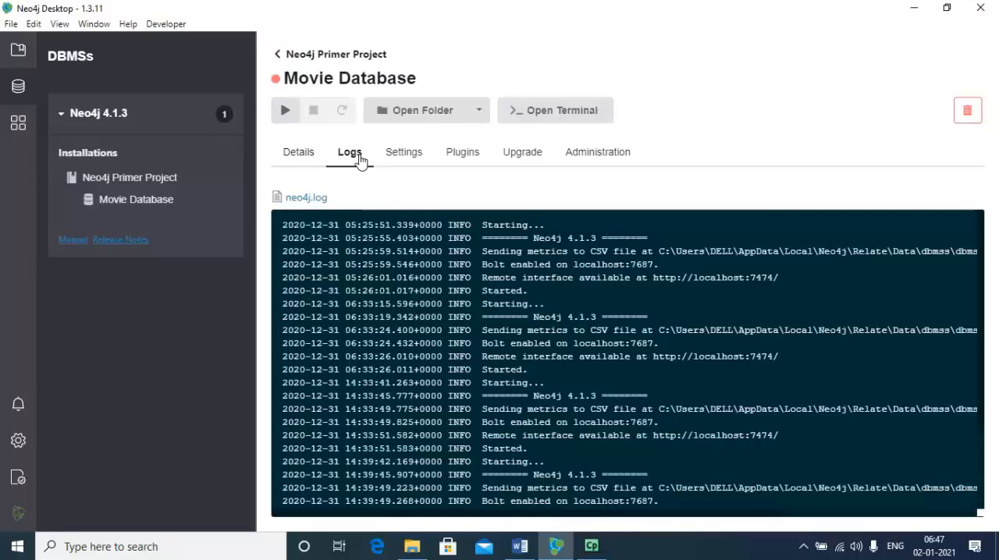
{"action": "left_click", "coordinate": [403, 153]}
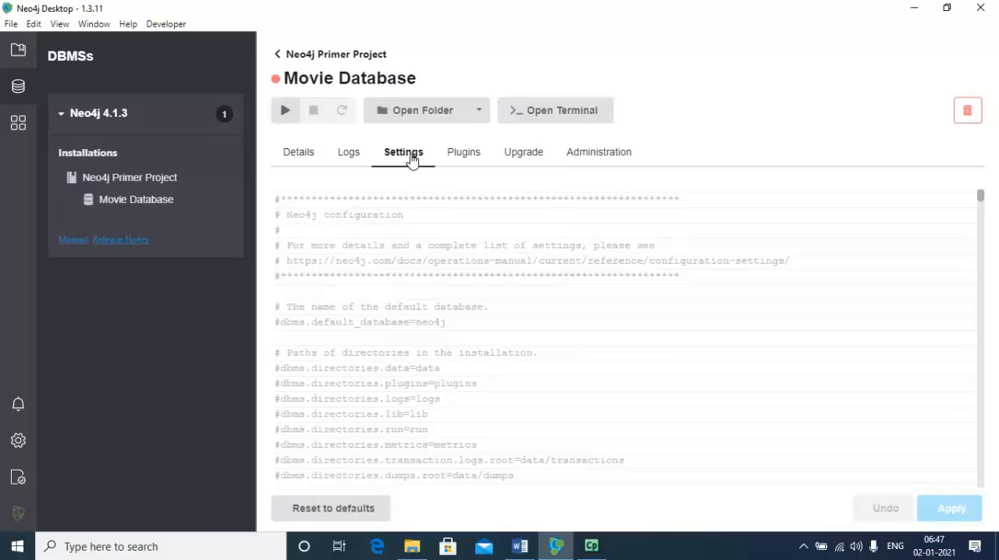
{"action": "left_click", "coordinate": [463, 157]}
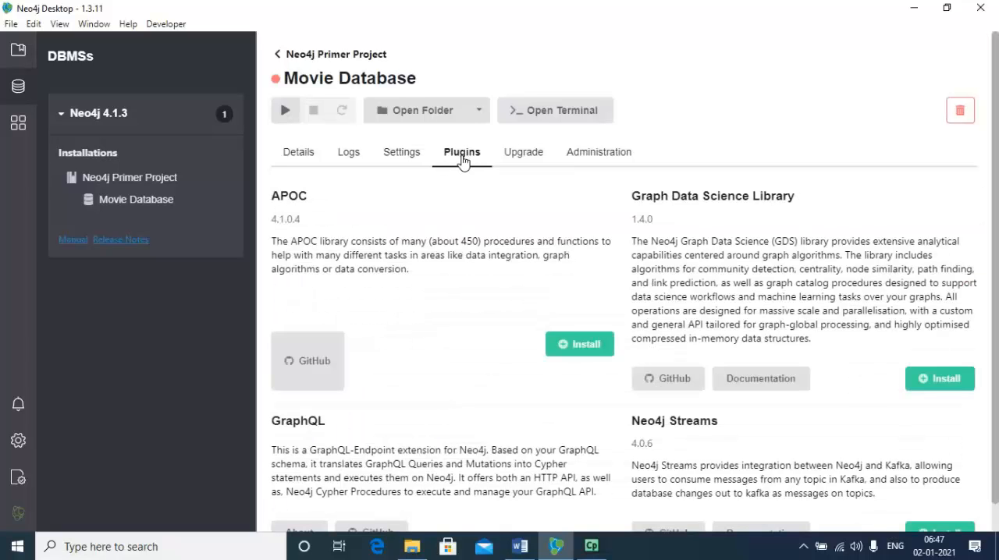
{"action": "left_click", "coordinate": [533, 157]}
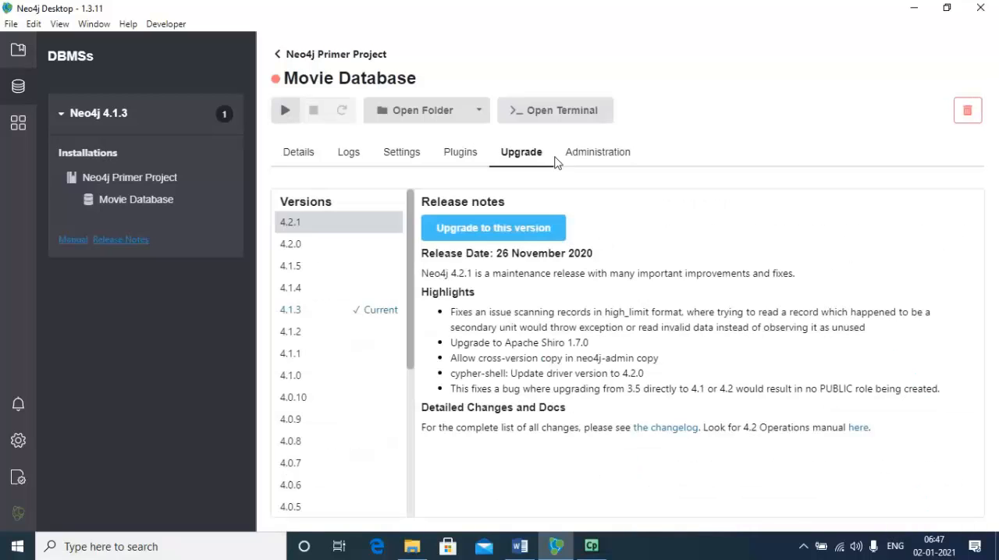
{"action": "left_click", "coordinate": [587, 161]}
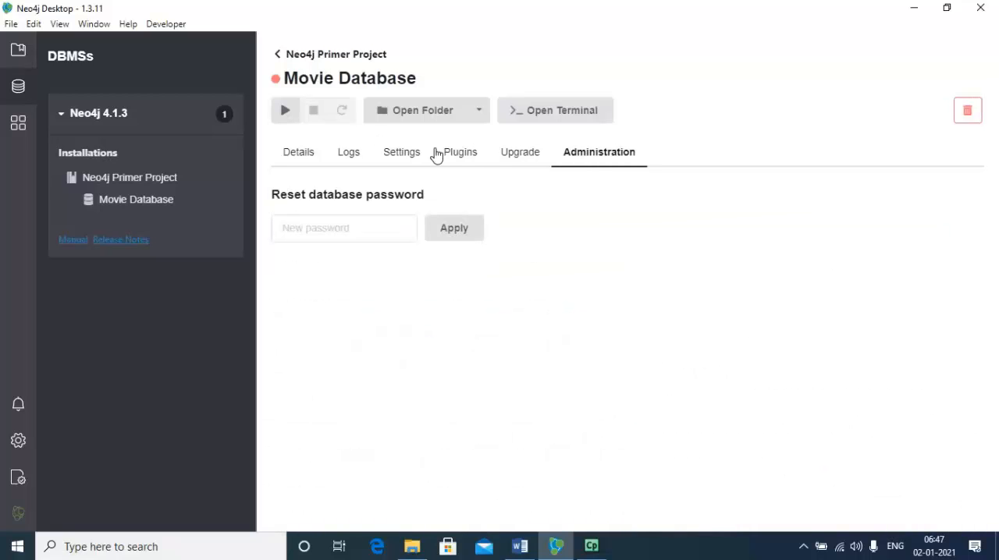
{"action": "left_click", "coordinate": [464, 154]}
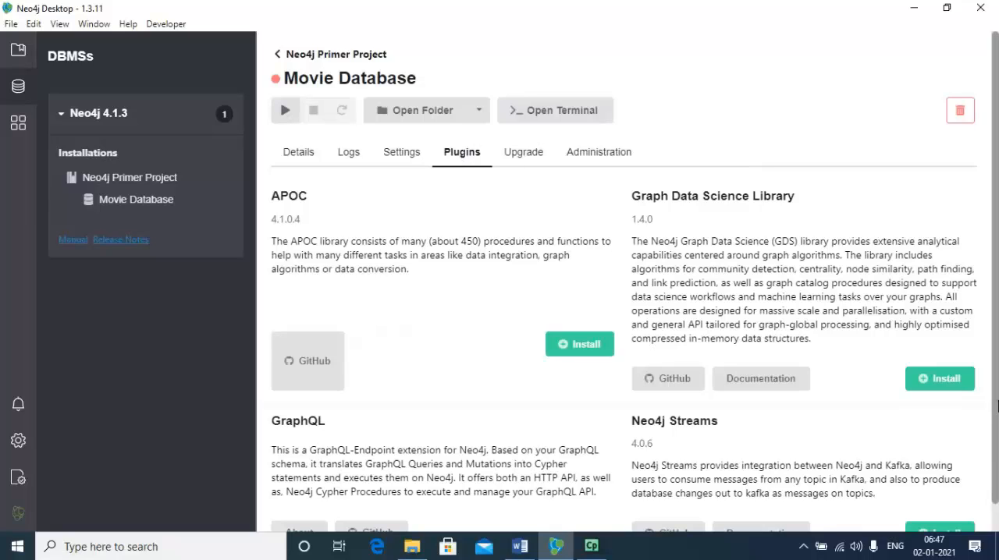
{"action": "scroll", "coordinate": [996, 523], "scroll_direction": "down", "scroll_amount": 1}
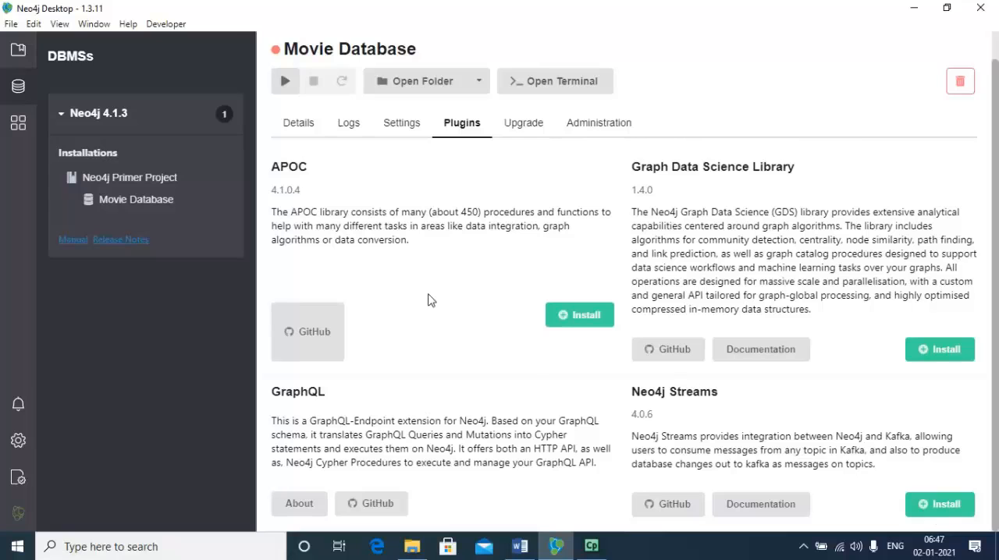
Collapse the Neo4j 4.1.3 entry in the list of installed DBMSs.
{"action": "mouse_move", "coordinate": [222, 115]}
{"action": "left_click", "coordinate": [62, 117]}
{"action": "left_click", "coordinate": [62, 117]}
{"action": "left_click", "coordinate": [62, 117]}
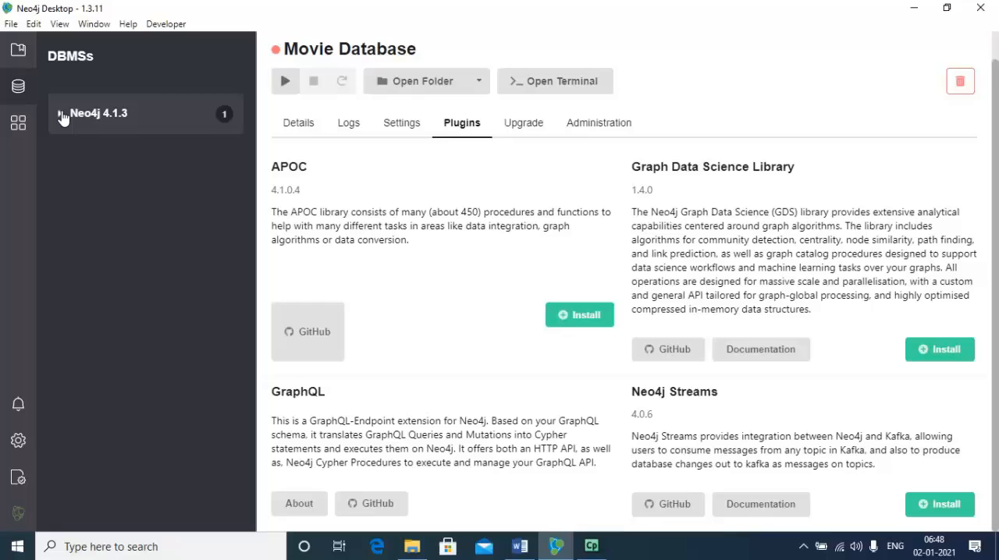
Open the Movie Database's folder, and open its terminal and close it again.
{"action": "left_click", "coordinate": [435, 87]}
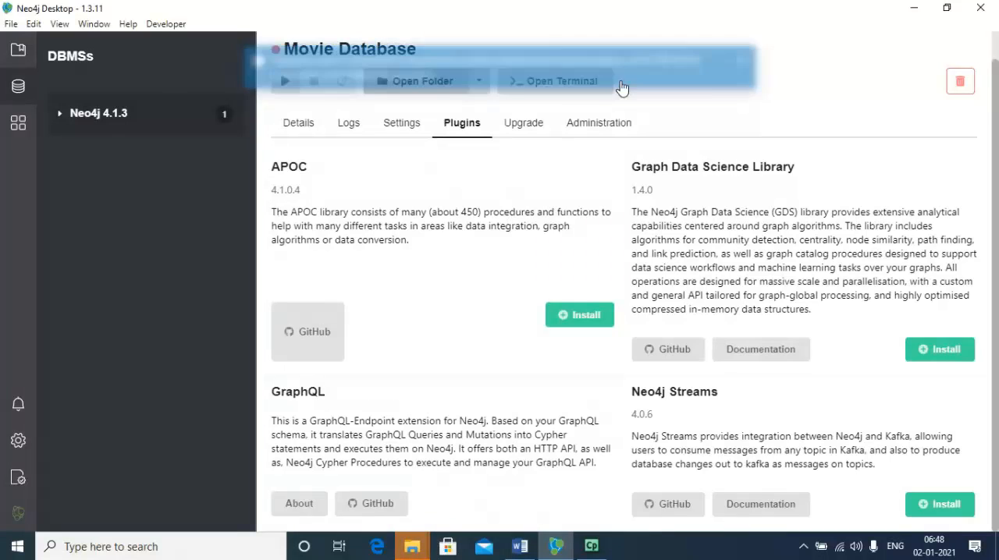
{"action": "left_click", "coordinate": [547, 85]}
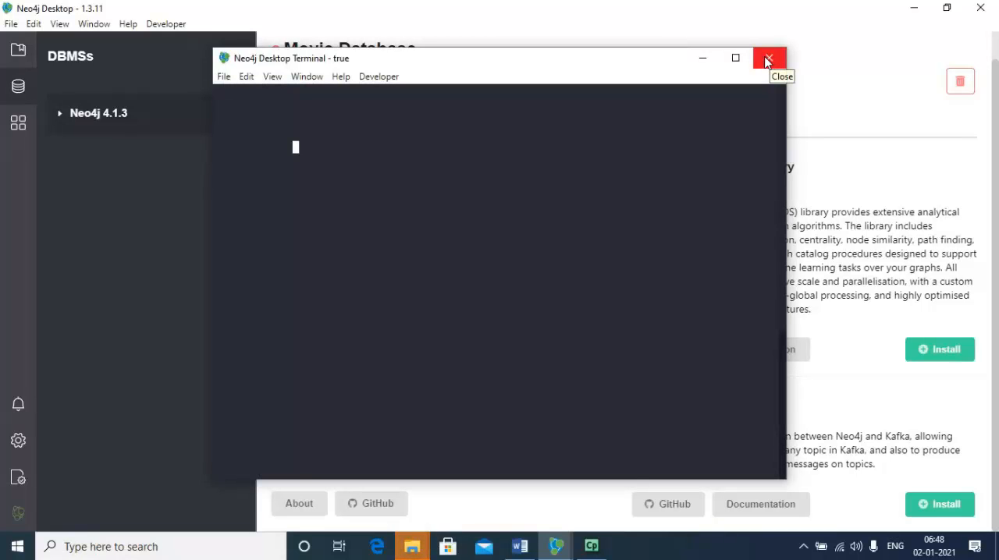
{"action": "left_click", "coordinate": [769, 60]}
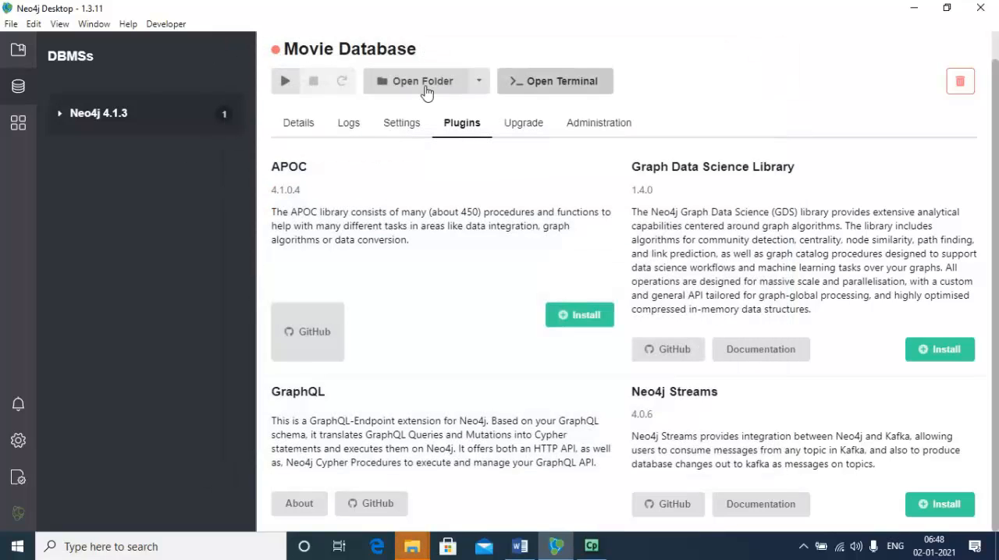
Start the Movie Database.
{"action": "left_click", "coordinate": [286, 85]}
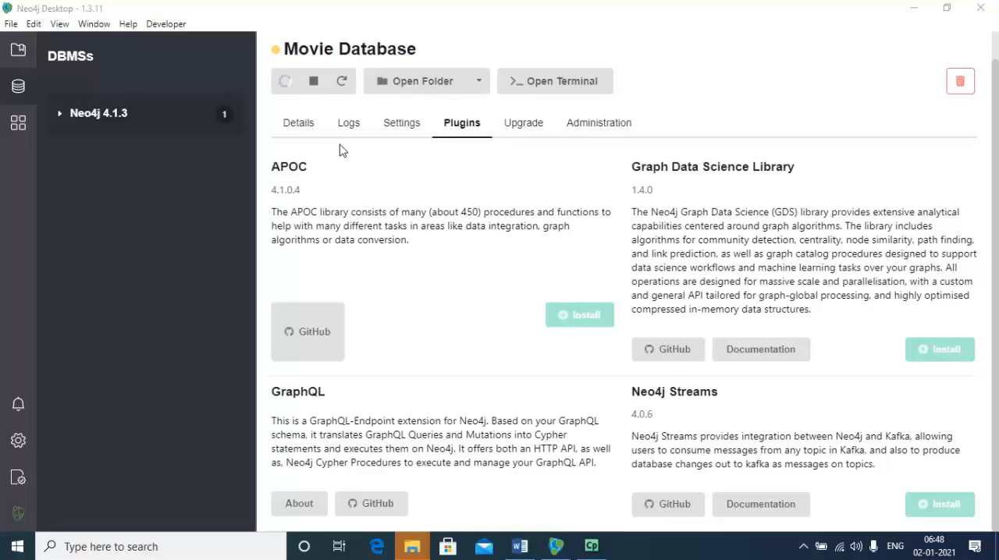
Look through the graph apps, notifications, application settings, software keys with the key entry form, and the application's version information.
{"action": "left_click", "coordinate": [20, 128]}
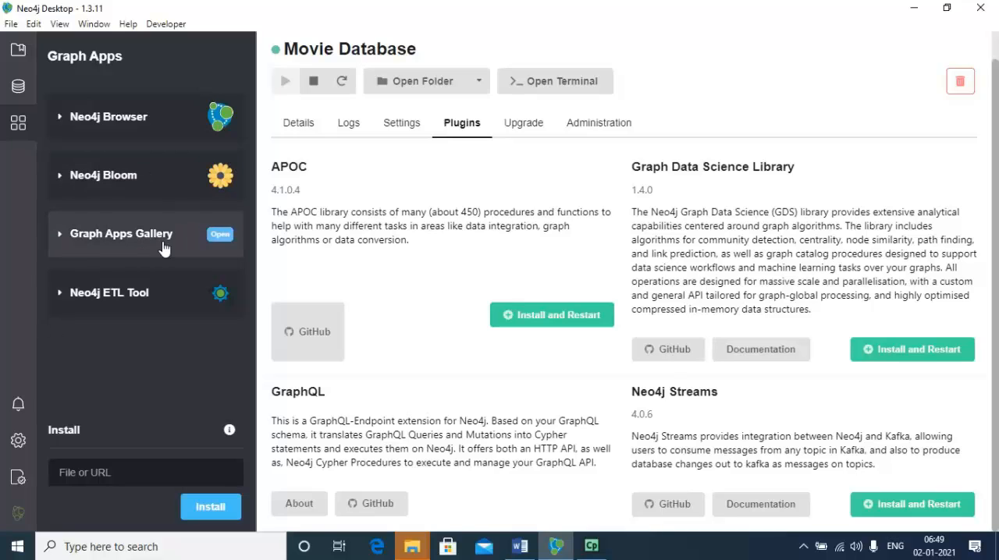
{"action": "left_click", "coordinate": [19, 407]}
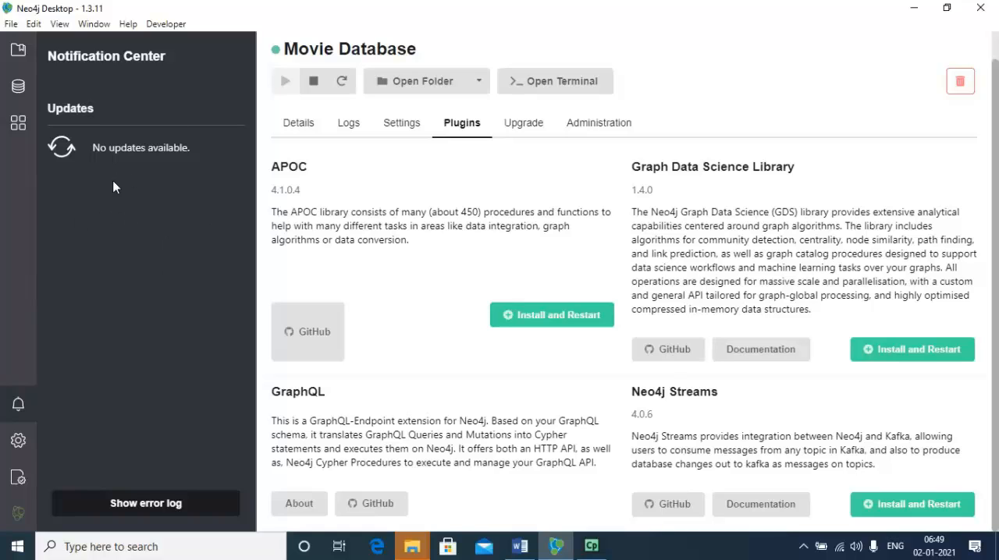
{"action": "left_click", "coordinate": [18, 442]}
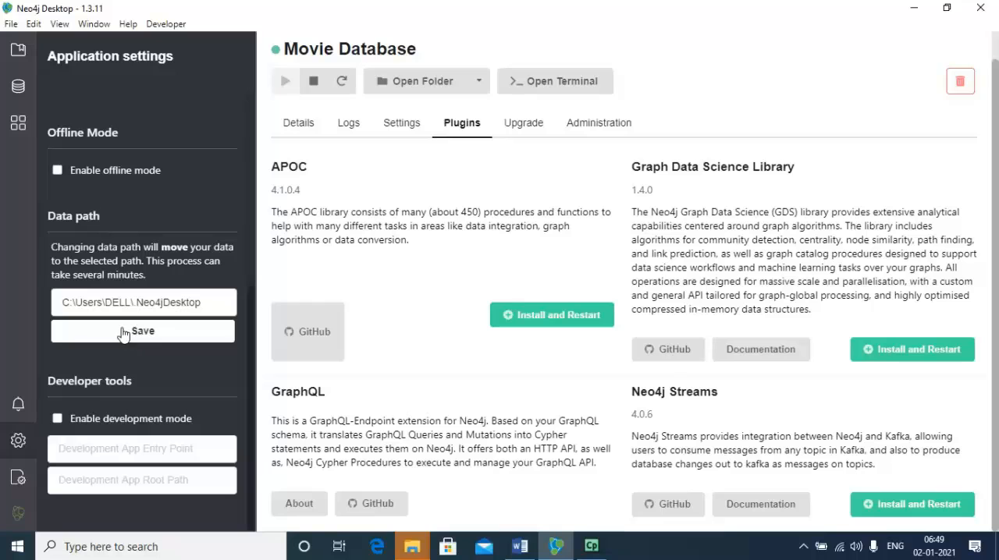
{"action": "left_click_drag", "start_coordinate": [205, 394], "coordinate": [188, 353]}
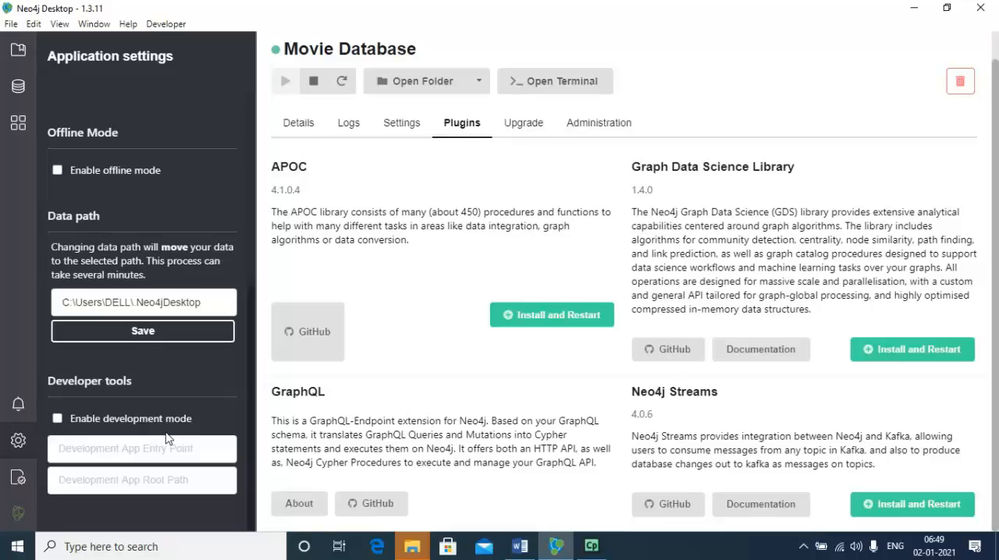
{"action": "left_click", "coordinate": [18, 480]}
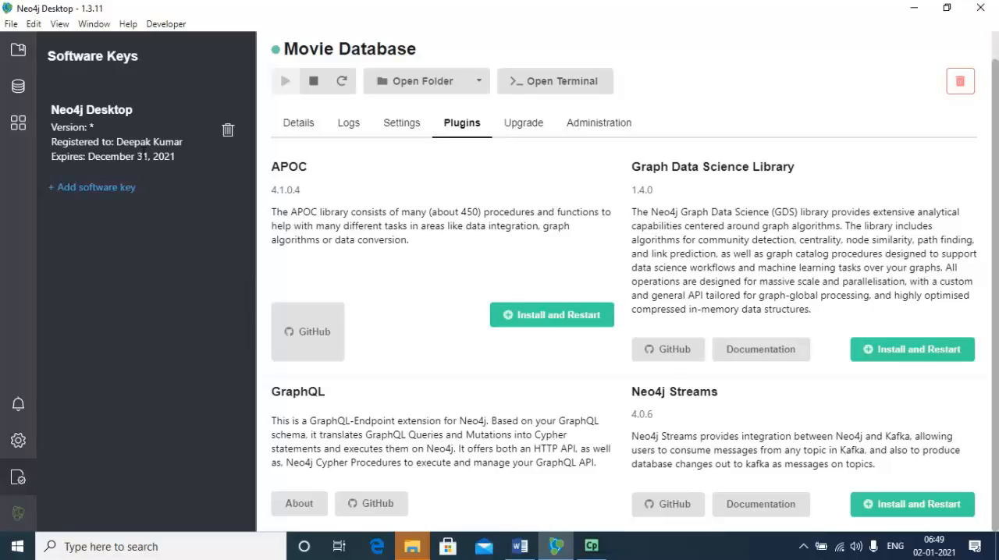
{"action": "left_click", "coordinate": [100, 187]}
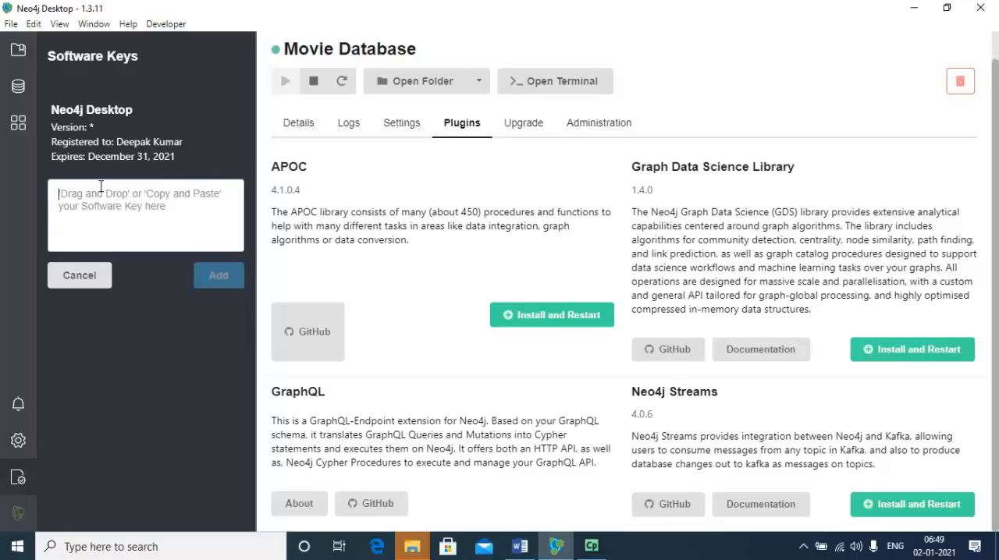
{"action": "left_click", "coordinate": [81, 276]}
{"action": "left_click", "coordinate": [21, 516]}
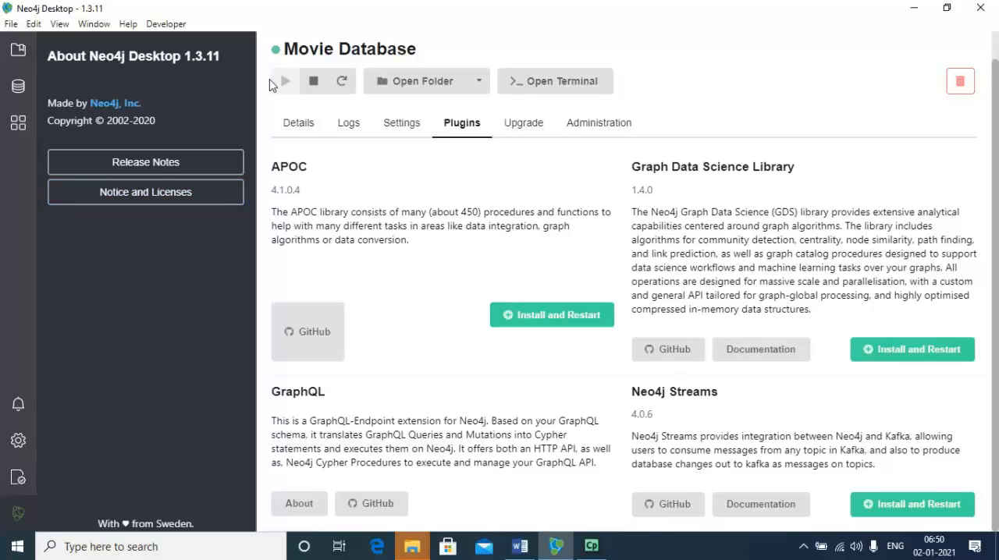
Stop the Movie Database and close both open File Explorer folder windows.
{"action": "left_click", "coordinate": [316, 88]}
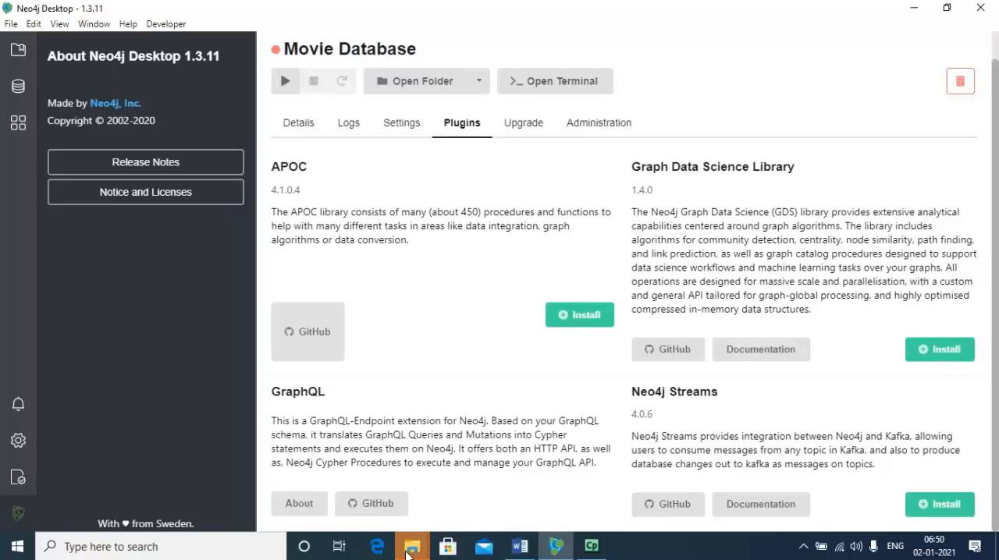
{"action": "mouse_move", "coordinate": [412, 546]}
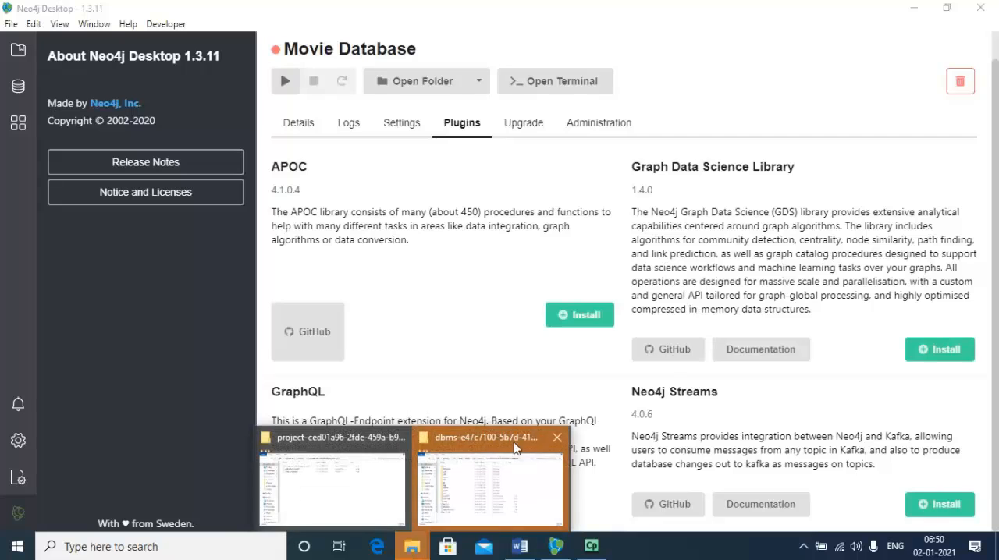
{"action": "left_click", "coordinate": [557, 438]}
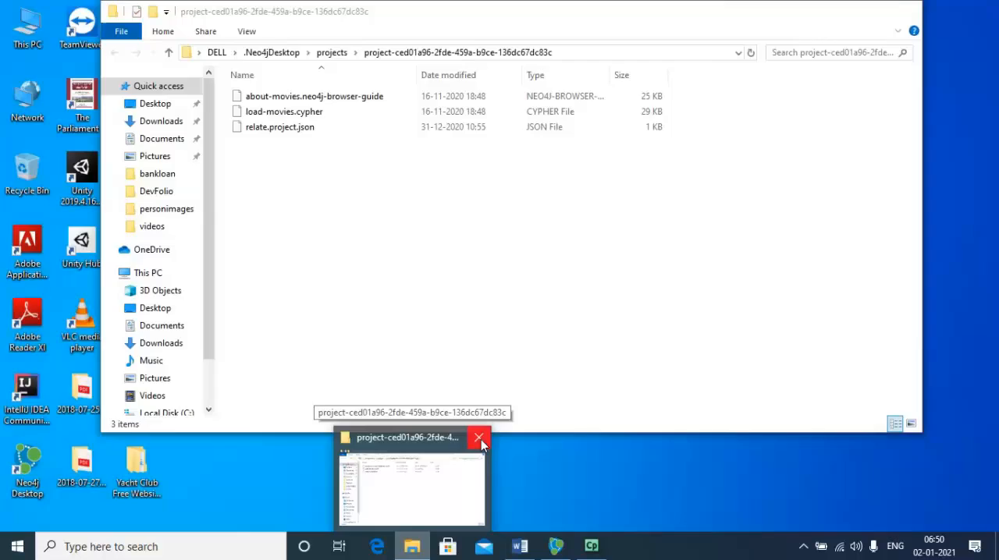
{"action": "left_click", "coordinate": [481, 443]}
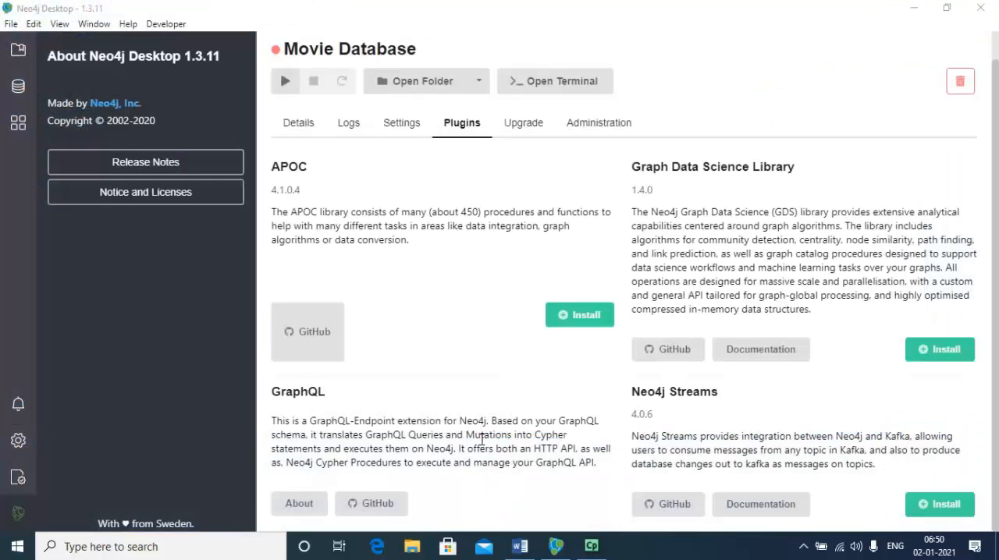
Create a new empty project in the list of projects.
{"action": "left_click", "coordinate": [17, 55]}
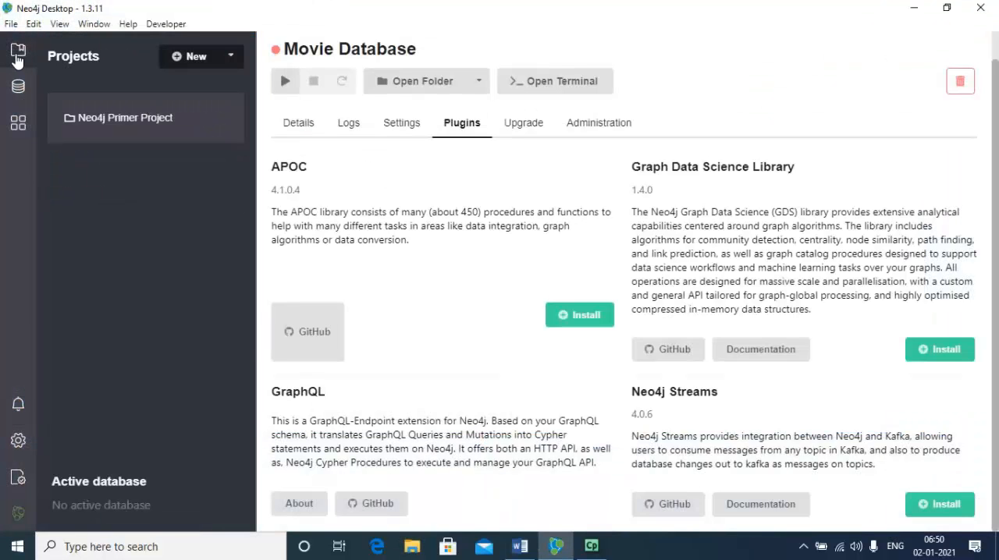
{"action": "left_click", "coordinate": [232, 64]}
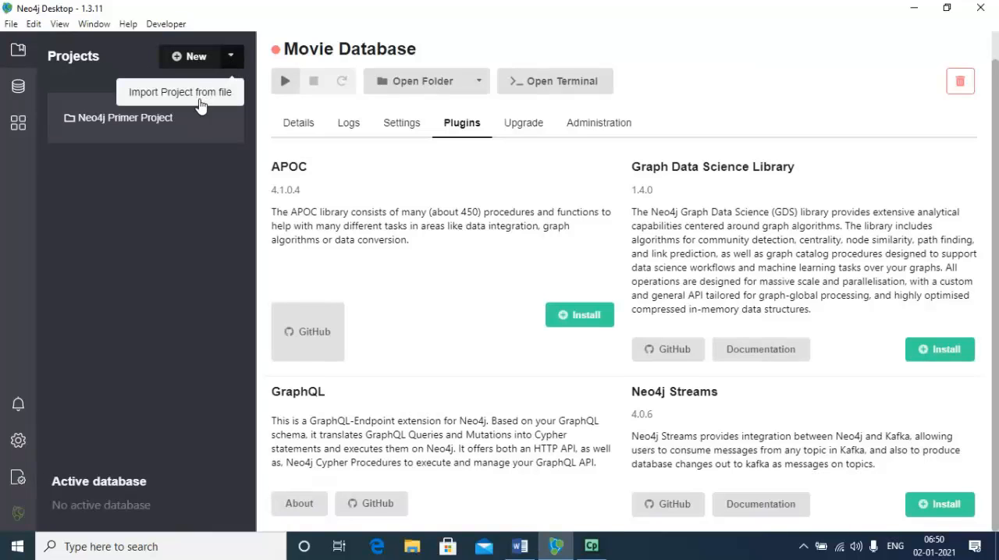
{"action": "left_click", "coordinate": [194, 61]}
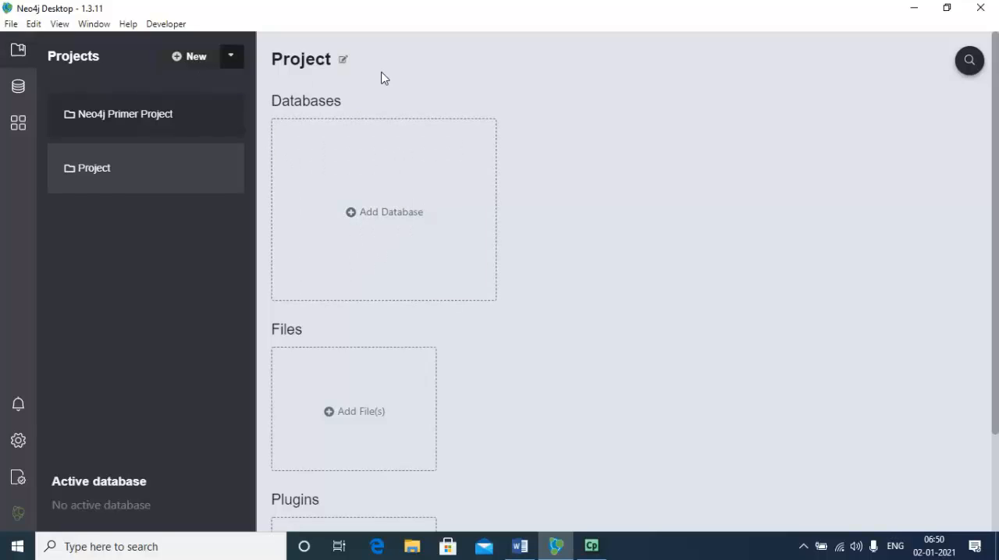
Rename the new project to Testing.
{"action": "left_click", "coordinate": [343, 60]}
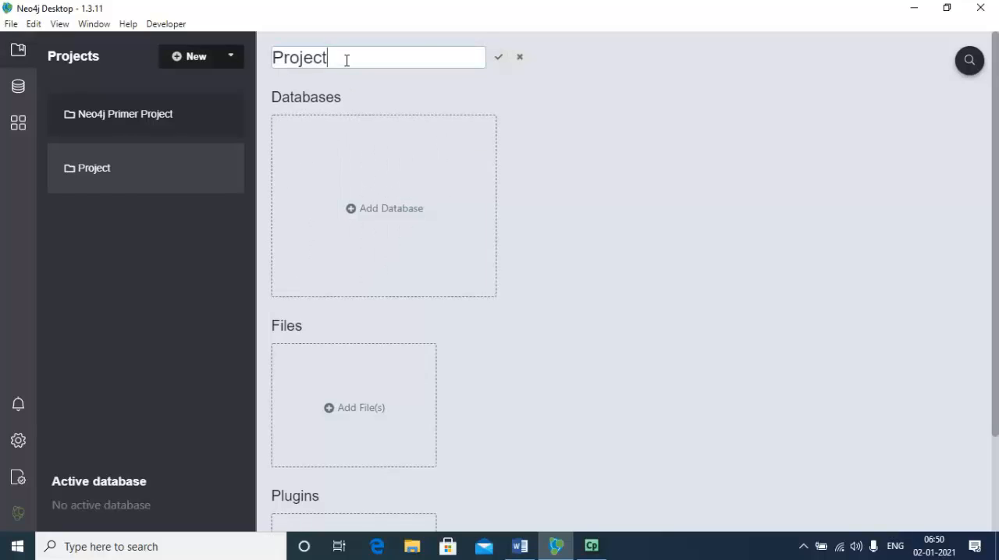
{"action": "key", "text": "BackSpace"}
{"action": "key", "text": "BackSpace"}
{"action": "key", "text": "BackSpace"}
{"action": "key", "text": "BackSpace"}
{"action": "key", "text": "BackSpace"}
{"action": "key", "text": "BackSpace"}
{"action": "key", "text": "BackSpace"}
{"action": "type", "text": "Testing"}
{"action": "key", "text": "Return"}
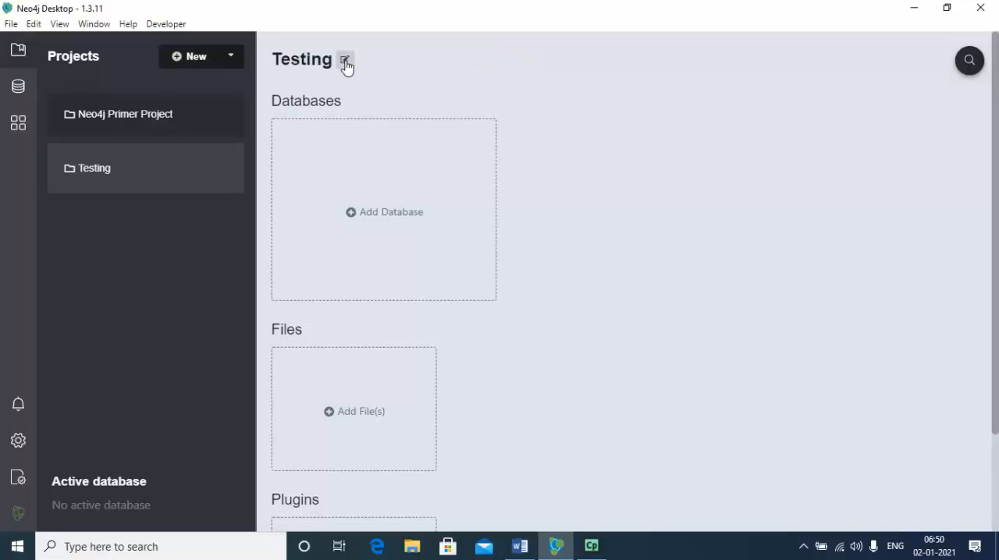
Begin a new local database in the Testing project and set its DBMS name to Testing.
{"action": "left_click", "coordinate": [359, 217]}
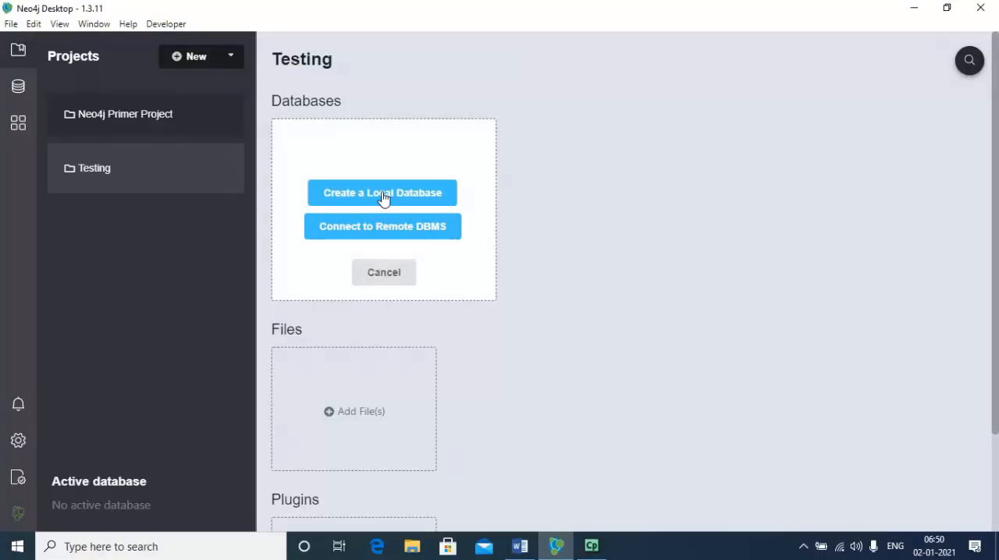
{"action": "left_click", "coordinate": [382, 195]}
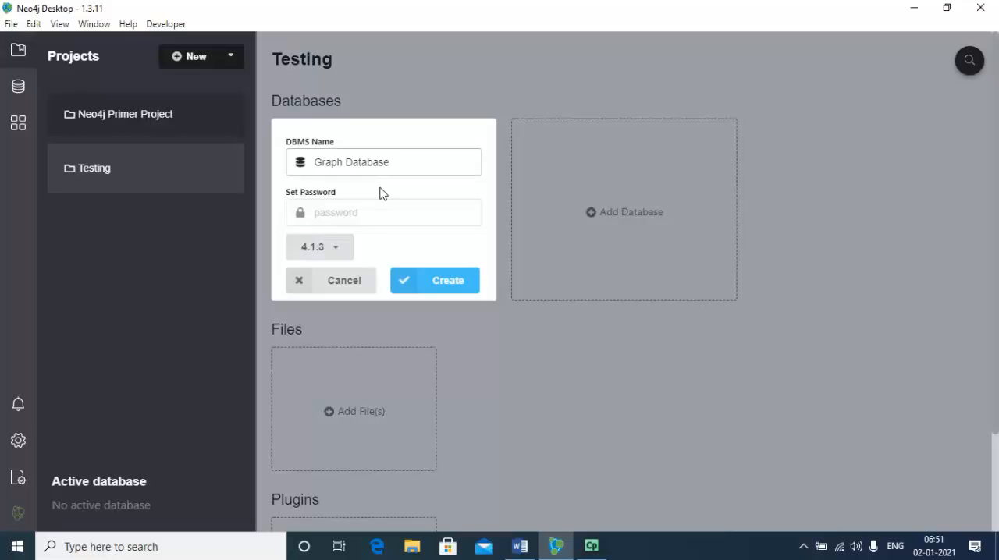
{"action": "key", "text": "BackSpace"}
{"action": "key", "text": "BackSpace"}
{"action": "key", "text": "BackSpace"}
{"action": "key", "text": "BackSpace"}
{"action": "key", "text": "BackSpace"}
{"action": "key", "text": "BackSpace"}
{"action": "key", "text": "BackSpace"}
{"action": "key", "text": "BackSpace"}
{"action": "key", "text": "BackSpace"}
{"action": "key", "text": "BackSpace"}
{"action": "key", "text": "BackSpace"}
{"action": "key", "text": "BackSpace"}
{"action": "key", "text": "BackSpace"}
{"action": "key", "text": "BackSpace"}
{"action": "type", "text": "TEs"}
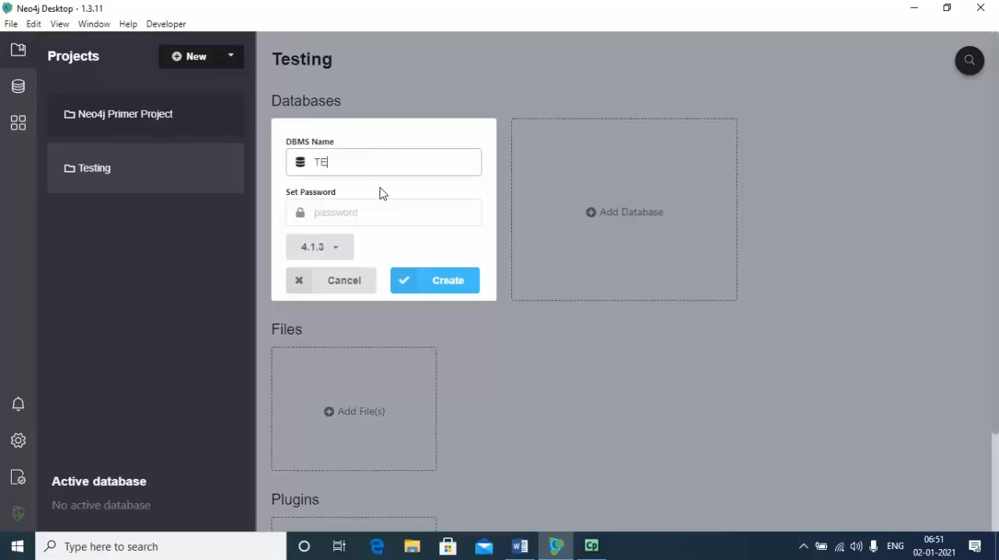
{"action": "key", "text": "BackSpace"}
{"action": "key", "text": "BackSpace"}
{"action": "type", "text": "esting"}
{"action": "key", "text": "Tab"}
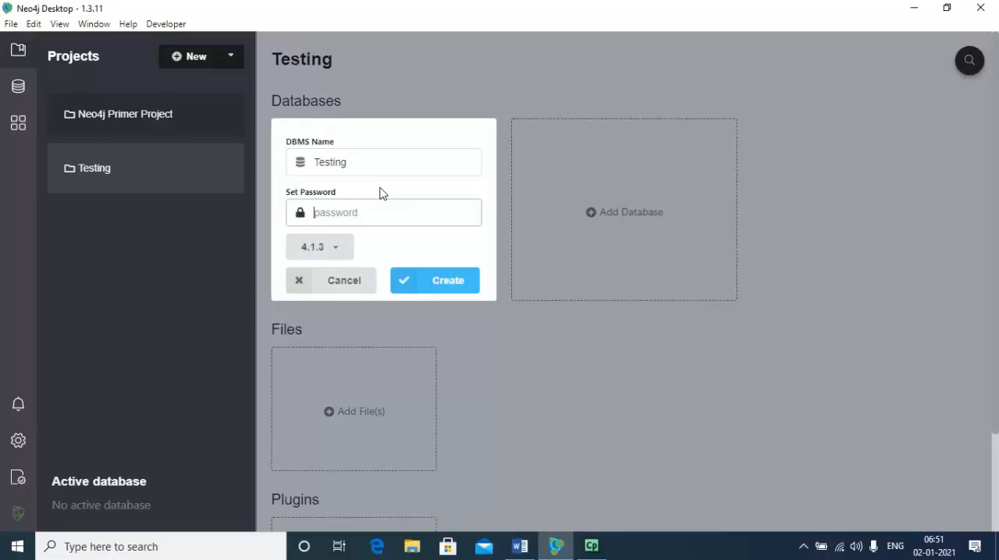
Enter a password for the Testing database and create it with version 4.1.3.
{"action": "type", "text": "12"}
{"action": "key", "text": "BackSpace"}
{"action": "type", "text": "1234567"}
{"action": "left_click", "coordinate": [437, 281]}
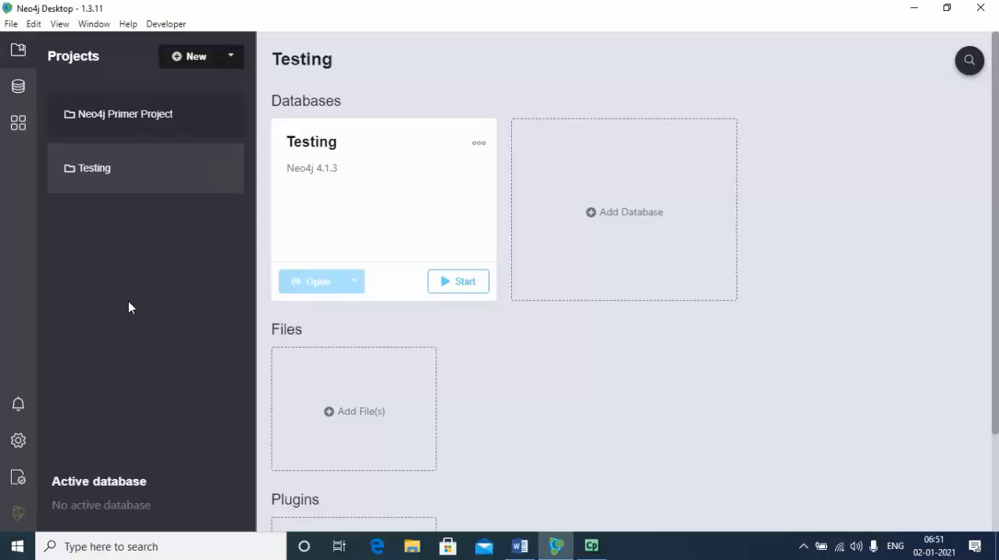
Start the Movie Database in the Neo4j Primer Project, checking the Testing project's page before returning.
{"action": "left_click", "coordinate": [157, 130]}
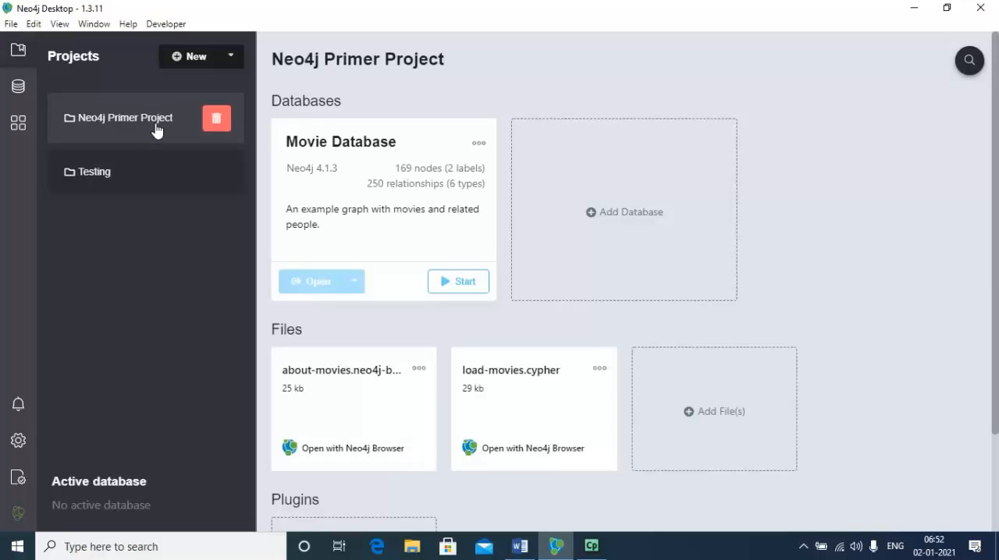
{"action": "left_click", "coordinate": [458, 283]}
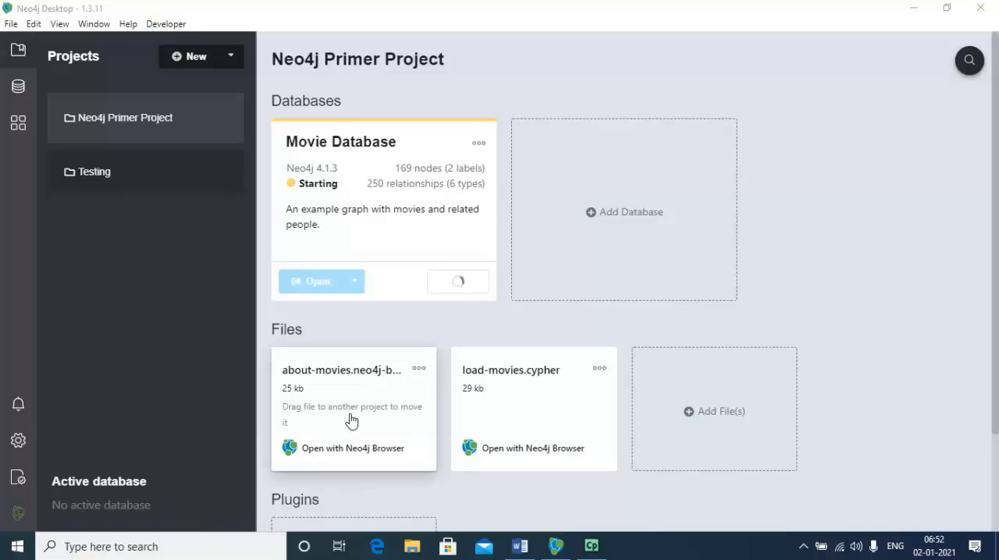
{"action": "left_click", "coordinate": [148, 192]}
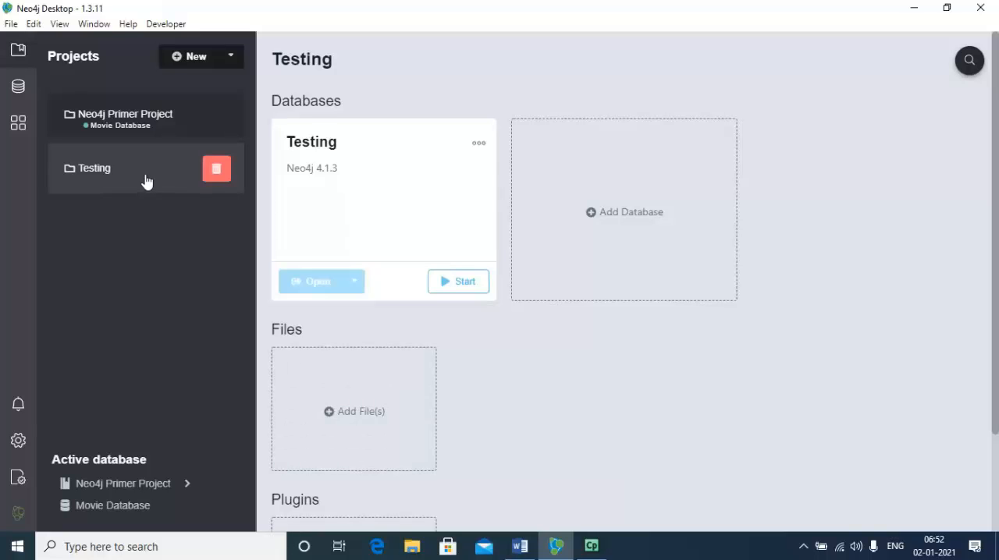
{"action": "left_click", "coordinate": [157, 125]}
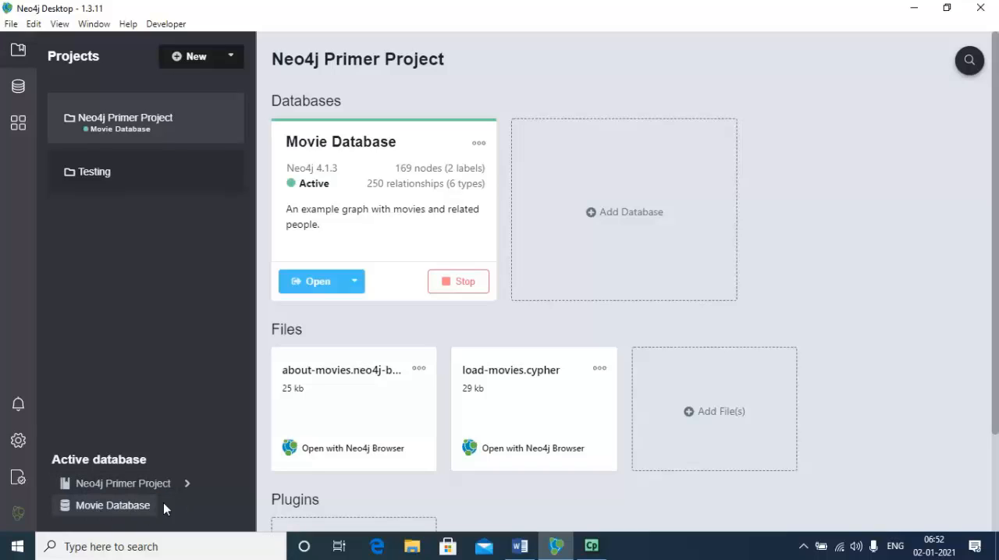
Review the installations listed under the Neo4j 4.1.3 DBMS, and hide the list.
{"action": "left_click", "coordinate": [19, 87]}
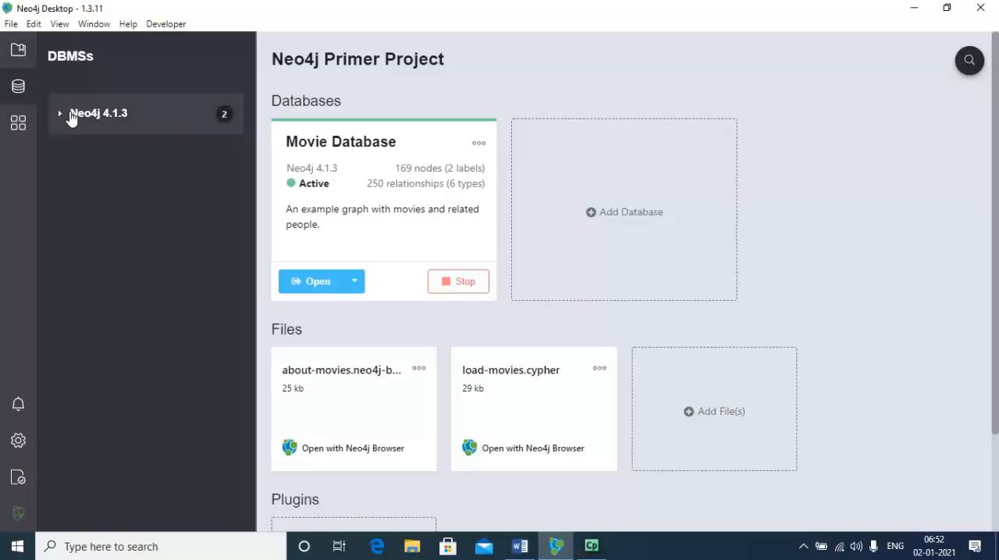
{"action": "left_click", "coordinate": [60, 117]}
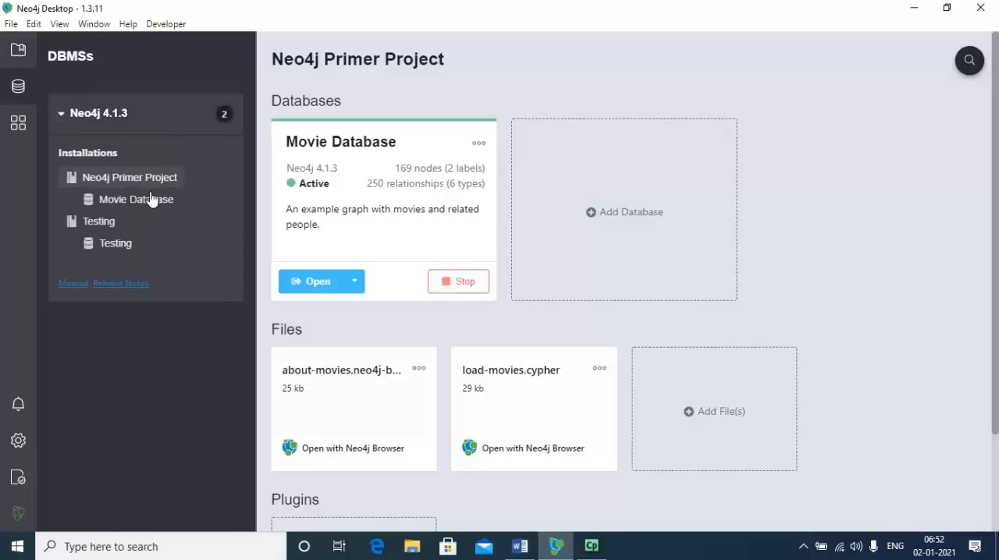
{"action": "left_click", "coordinate": [17, 91]}
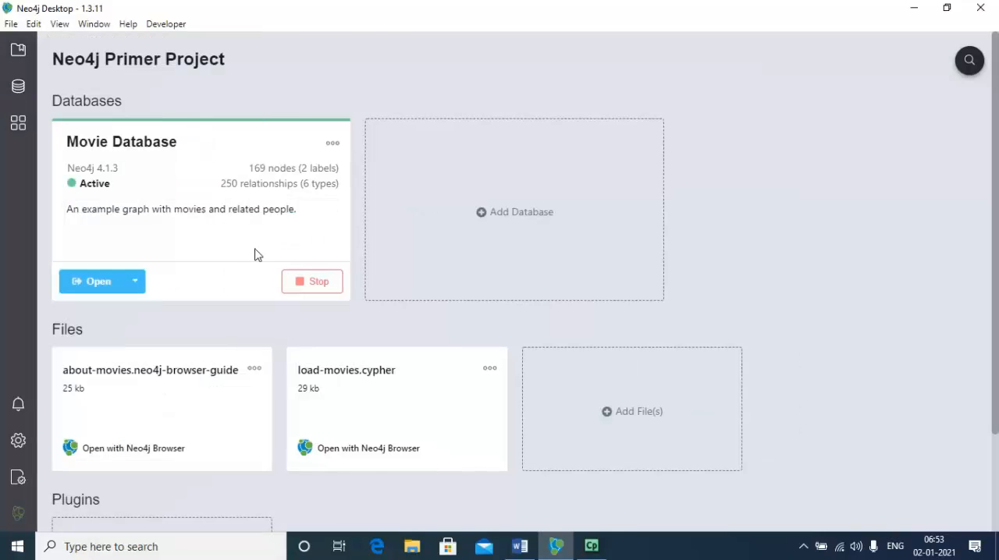
Stop the Movie Database and review the details, logs and settings on its management page.
{"action": "left_click", "coordinate": [315, 284]}
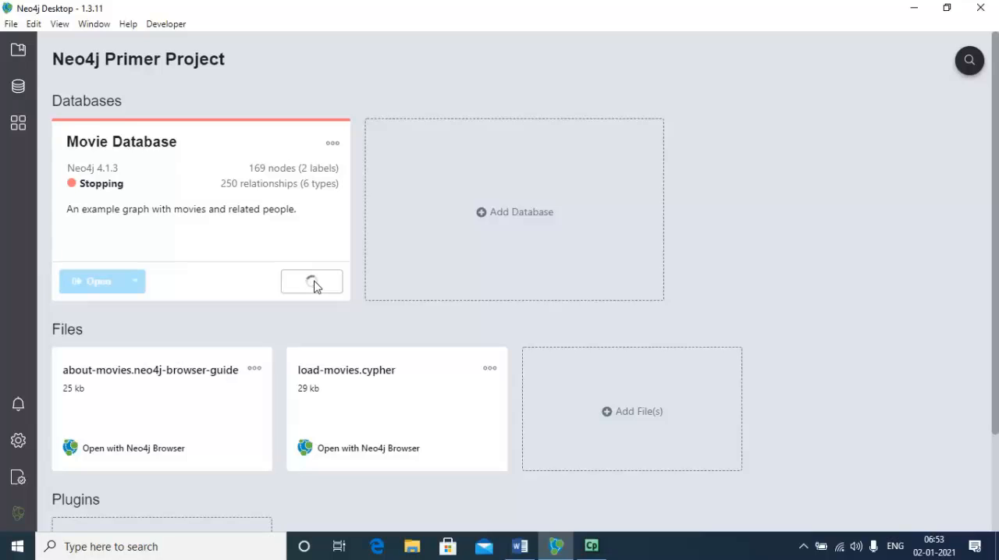
{"action": "left_click", "coordinate": [332, 144]}
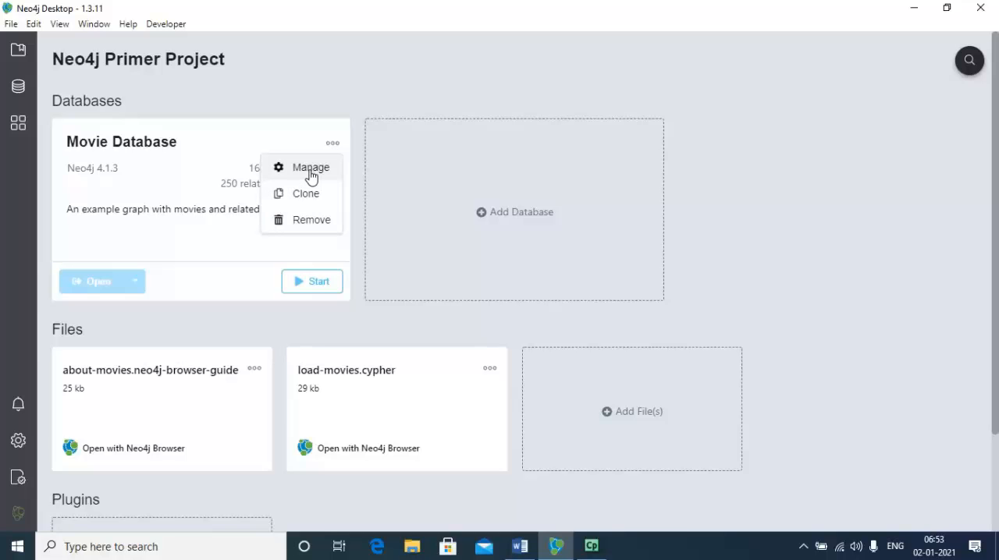
{"action": "left_click", "coordinate": [311, 170]}
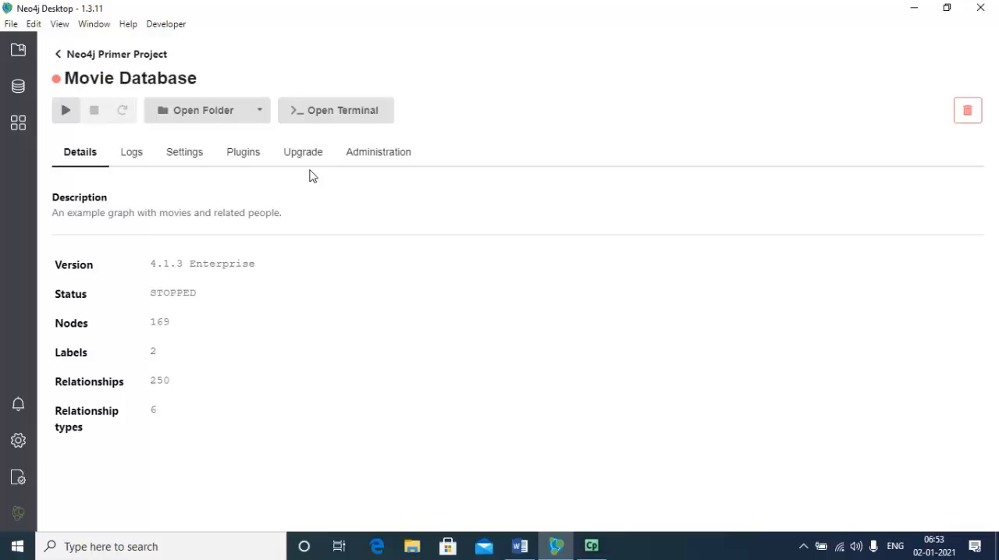
{"action": "left_click", "coordinate": [131, 160]}
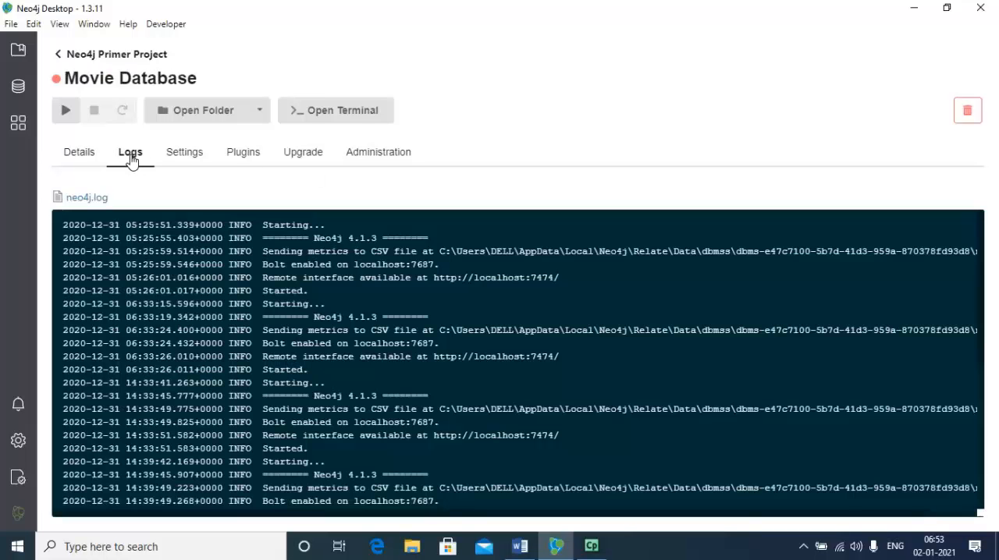
{"action": "left_click", "coordinate": [192, 158]}
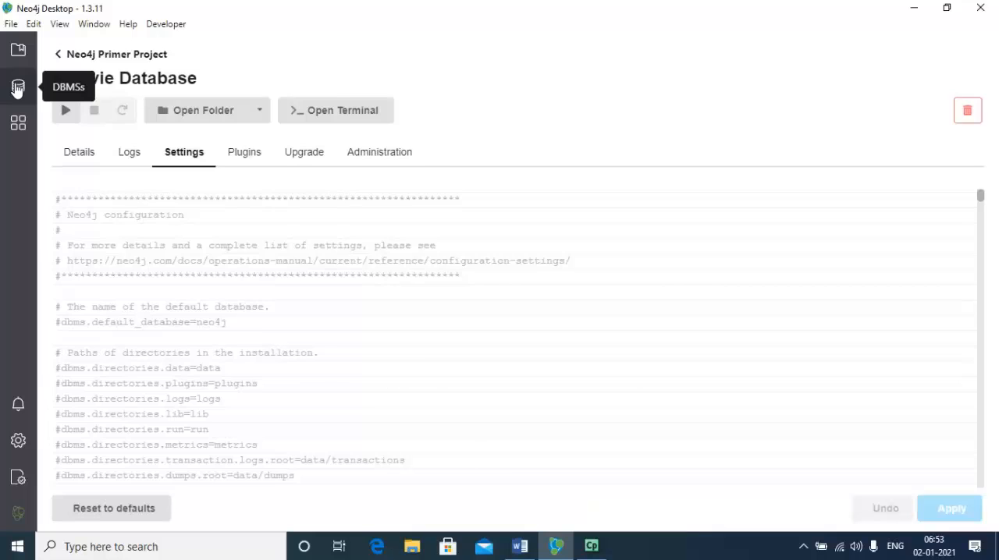
View the Neo4j Primer Project and the Movie Database details from the list of DBMS installations.
{"action": "left_click", "coordinate": [17, 88]}
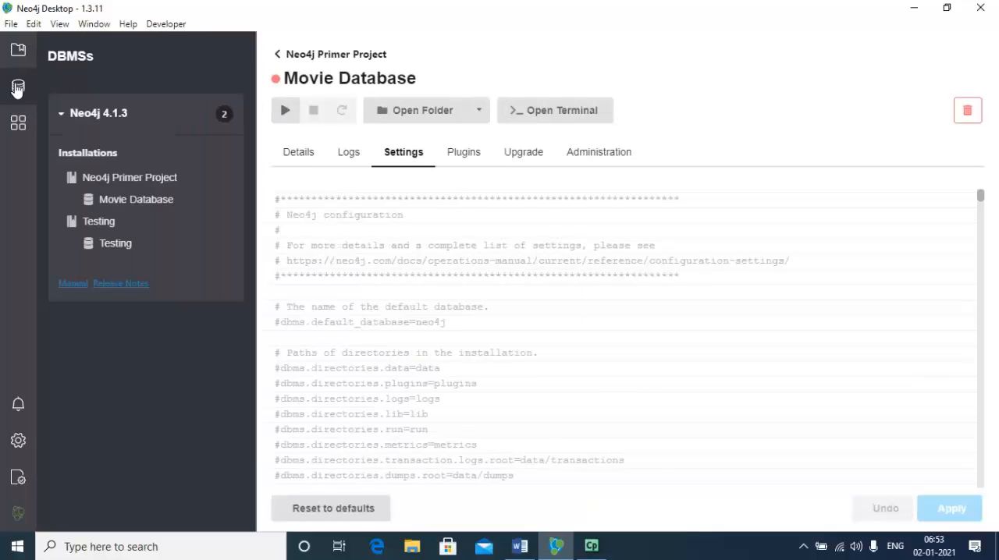
{"action": "left_click", "coordinate": [133, 185]}
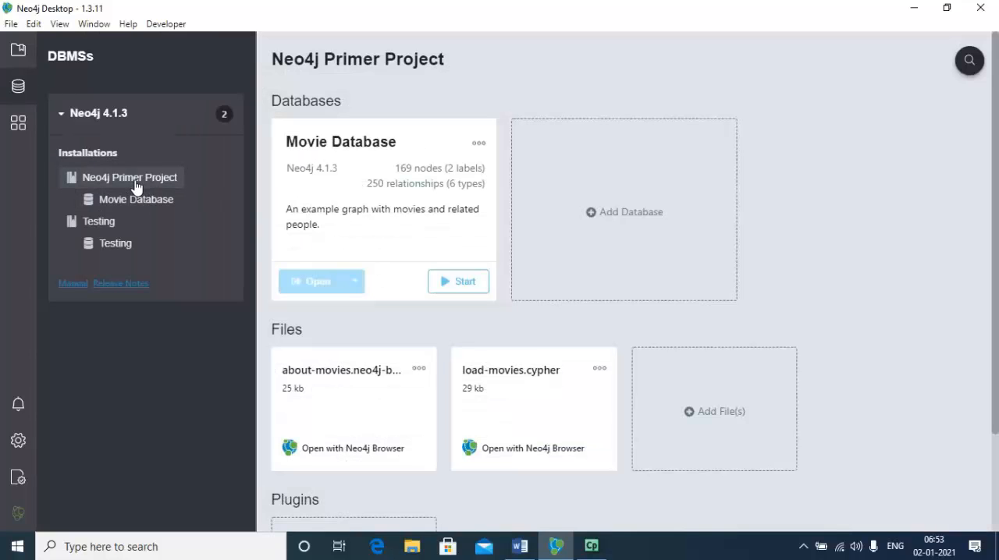
{"action": "left_click", "coordinate": [136, 198]}
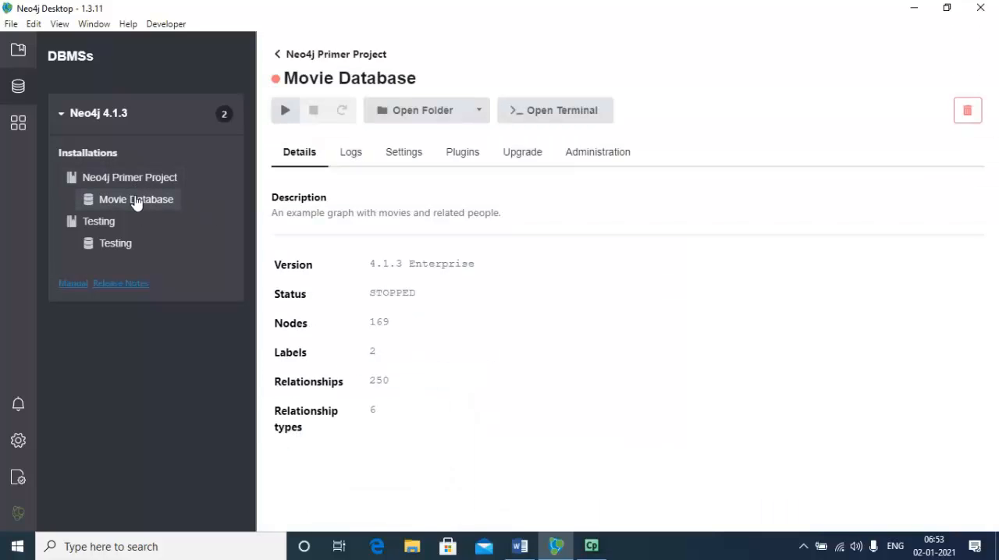
Return to the Neo4j Primer Project through the project list and show the Movie Database's available actions.
{"action": "left_click", "coordinate": [19, 59]}
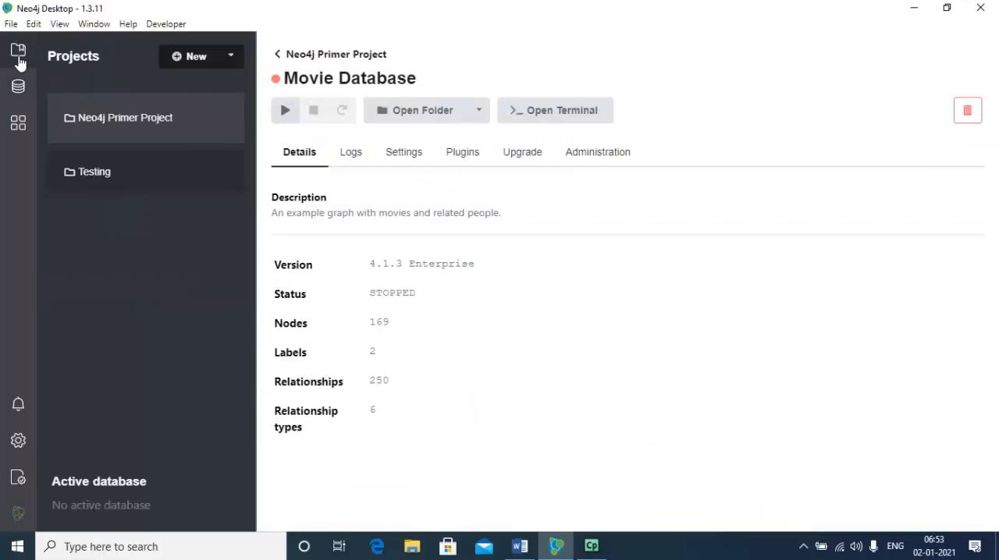
{"action": "left_click", "coordinate": [134, 125]}
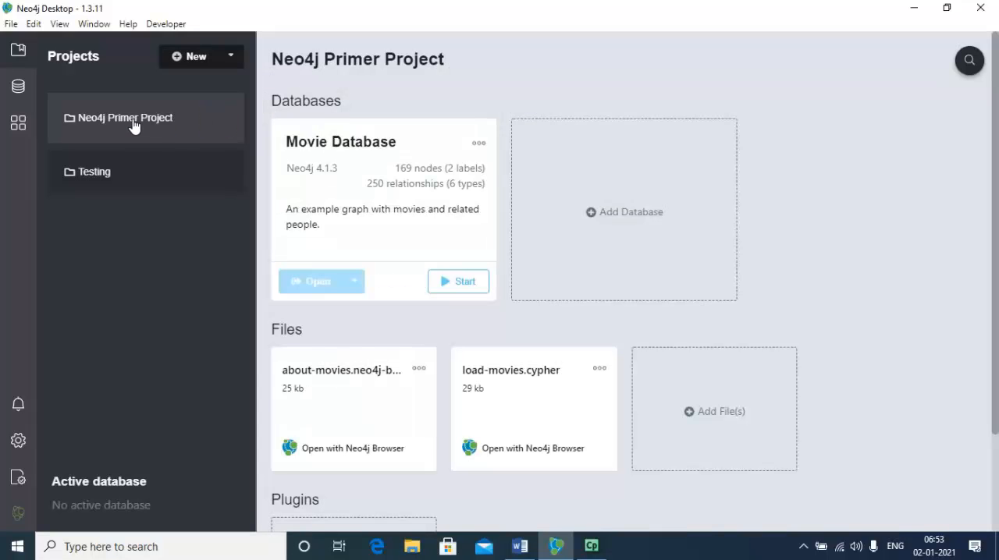
{"action": "left_click", "coordinate": [479, 145]}
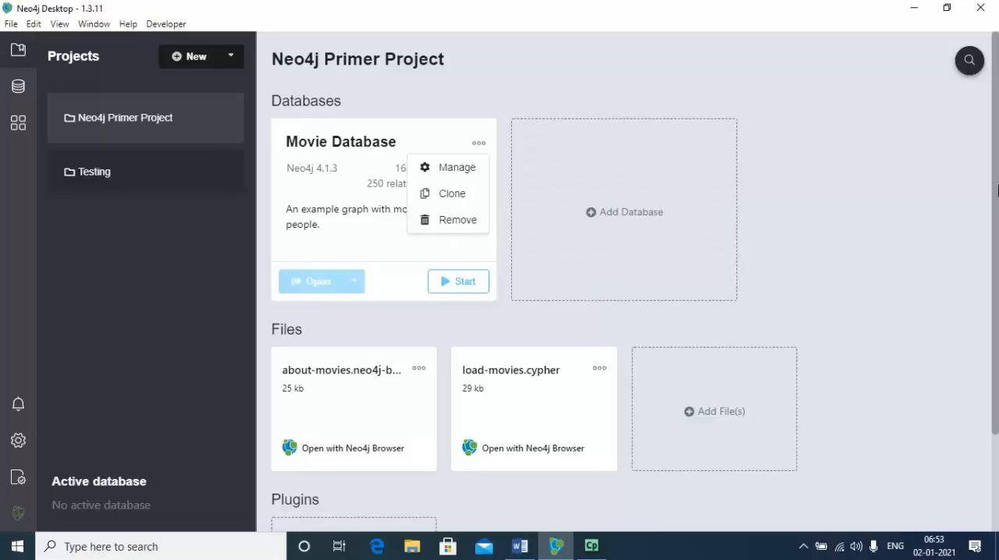
Review the plugins that can be installed in the Neo4j Primer Project, and close the plugin selection.
{"action": "left_click_drag", "start_coordinate": [997, 148], "coordinate": [997, 411]}
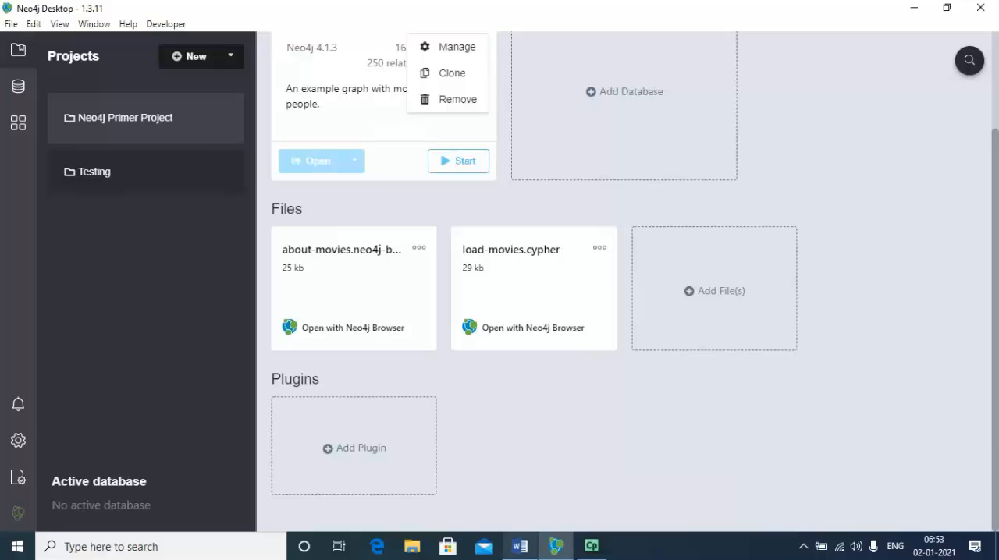
{"action": "left_click", "coordinate": [376, 450]}
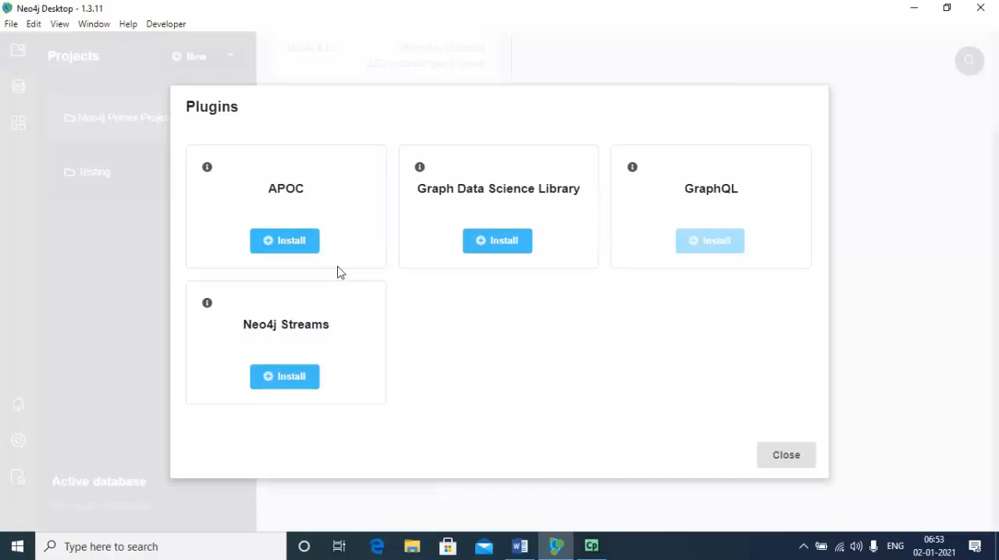
{"action": "left_click", "coordinate": [787, 457]}
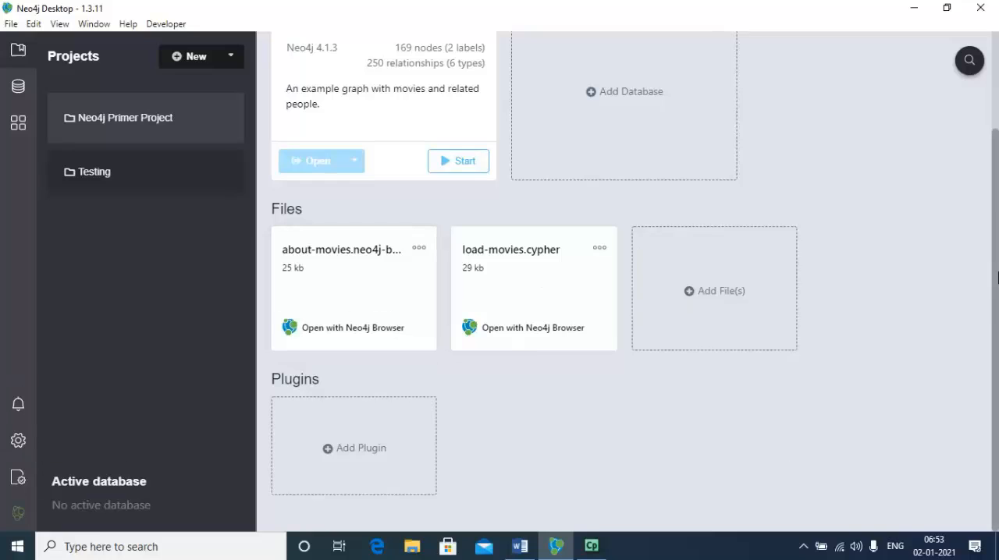
{"action": "left_click_drag", "start_coordinate": [998, 185], "coordinate": [994, 123]}
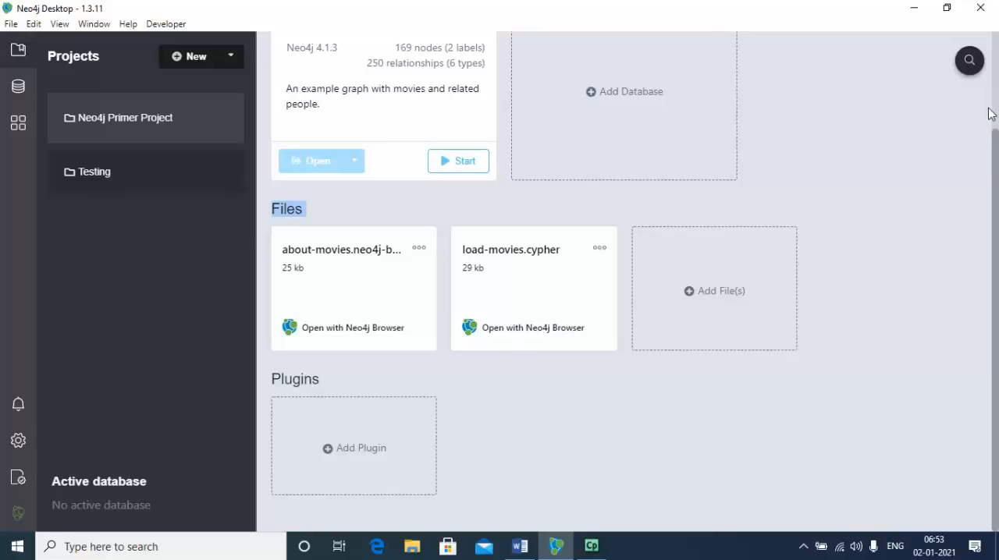